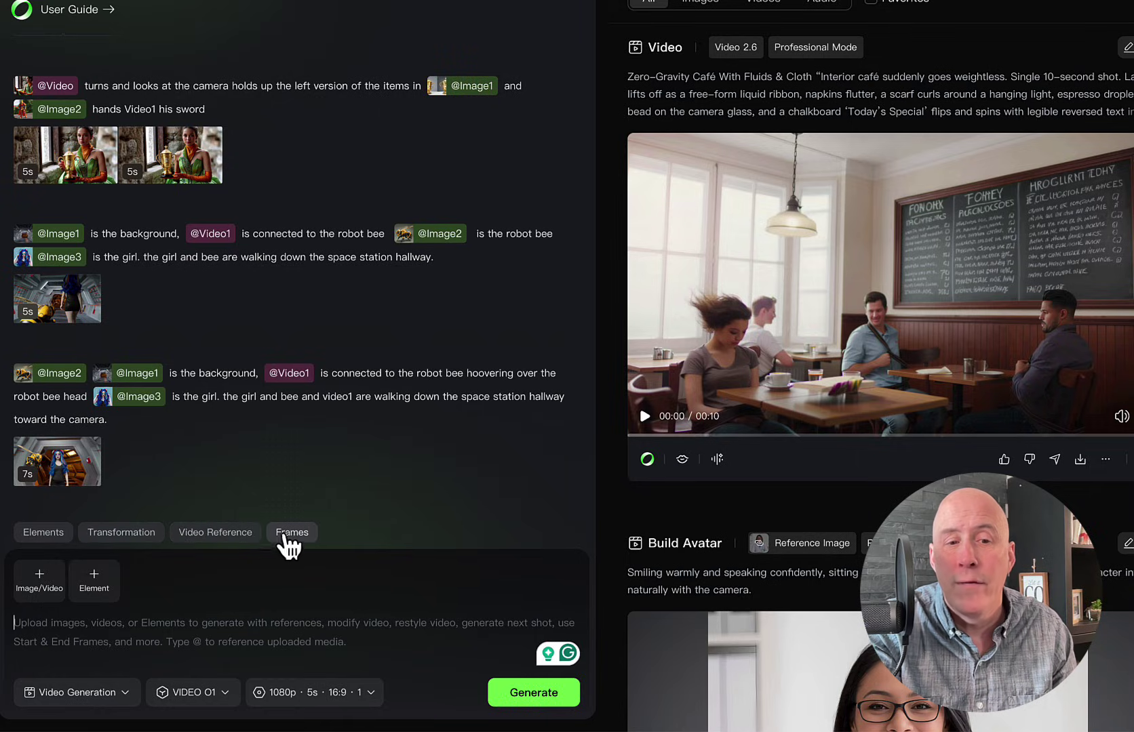
pyautogui.click(291, 534)
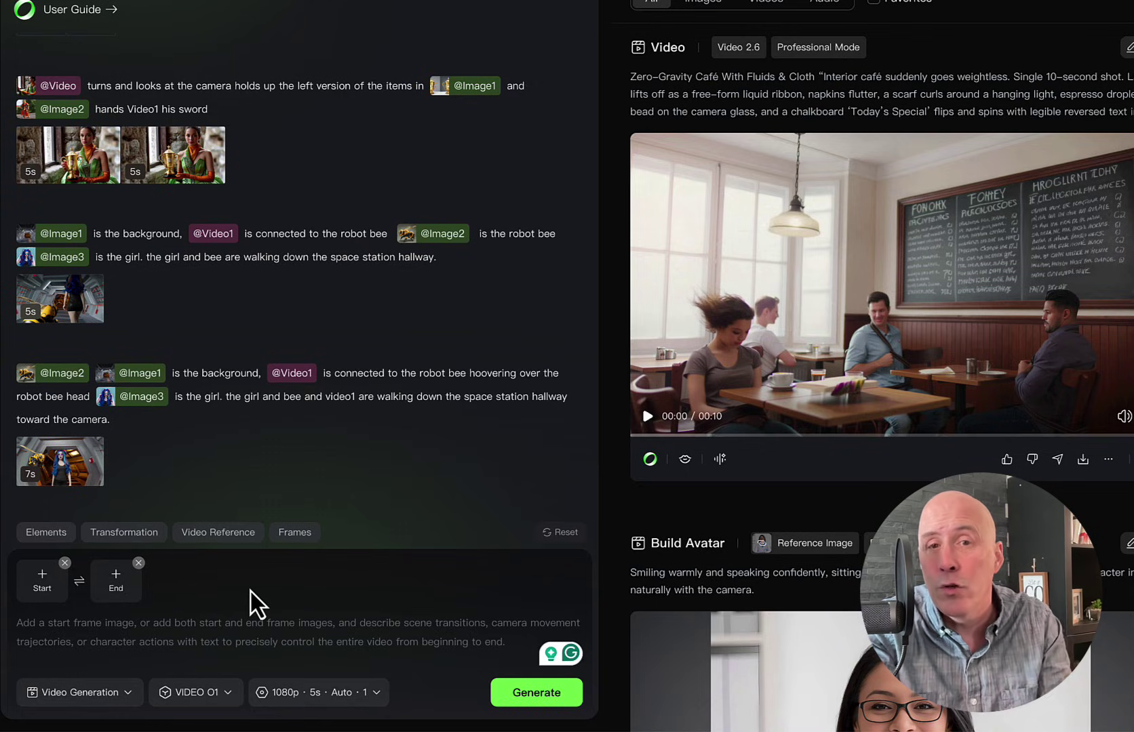
pyautogui.click(224, 632)
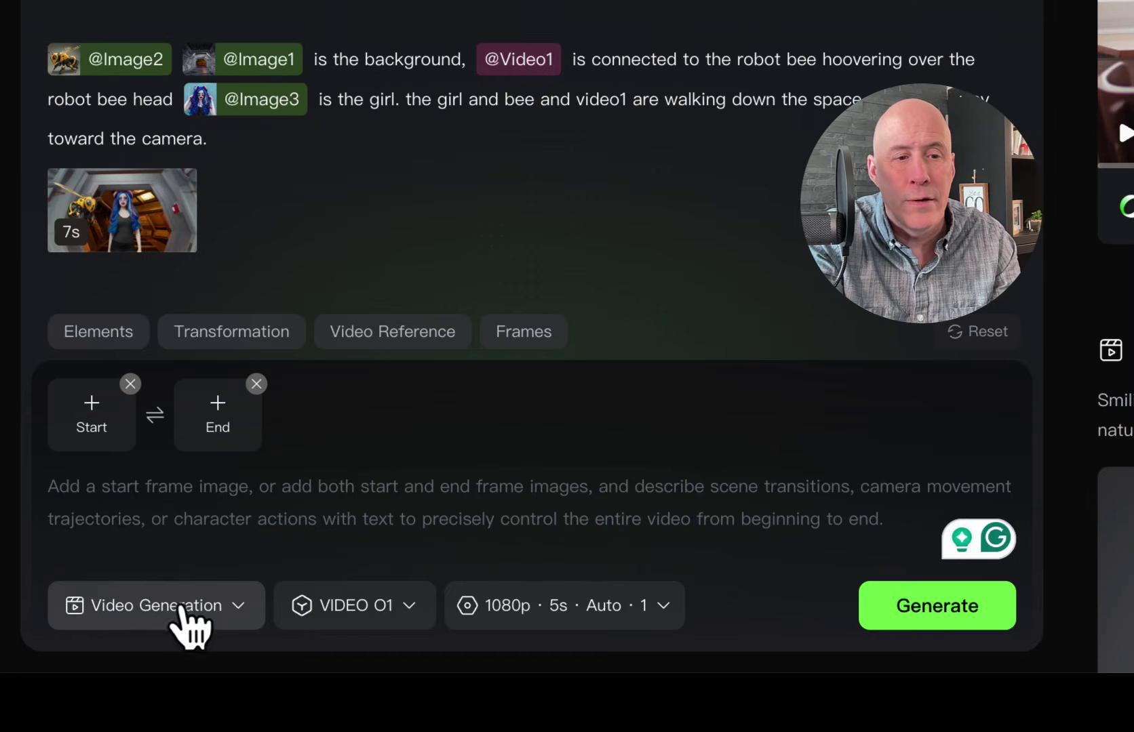
pyautogui.click(181, 605)
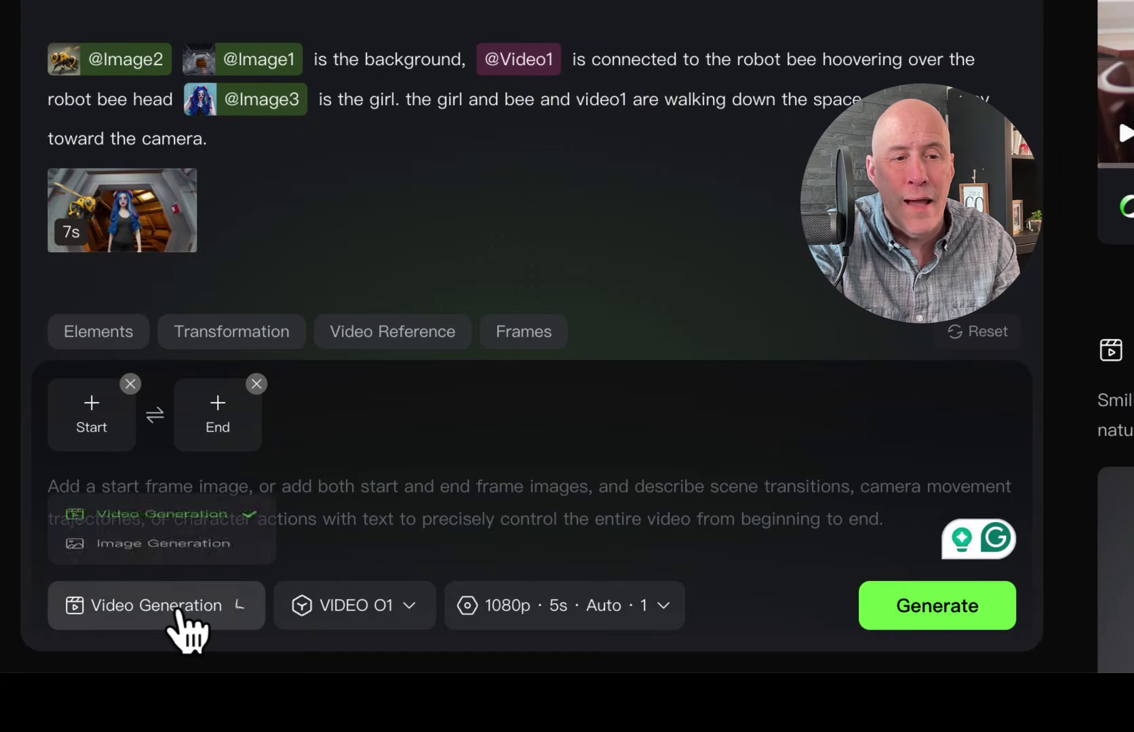
pyautogui.click(352, 473)
pyautogui.click(355, 607)
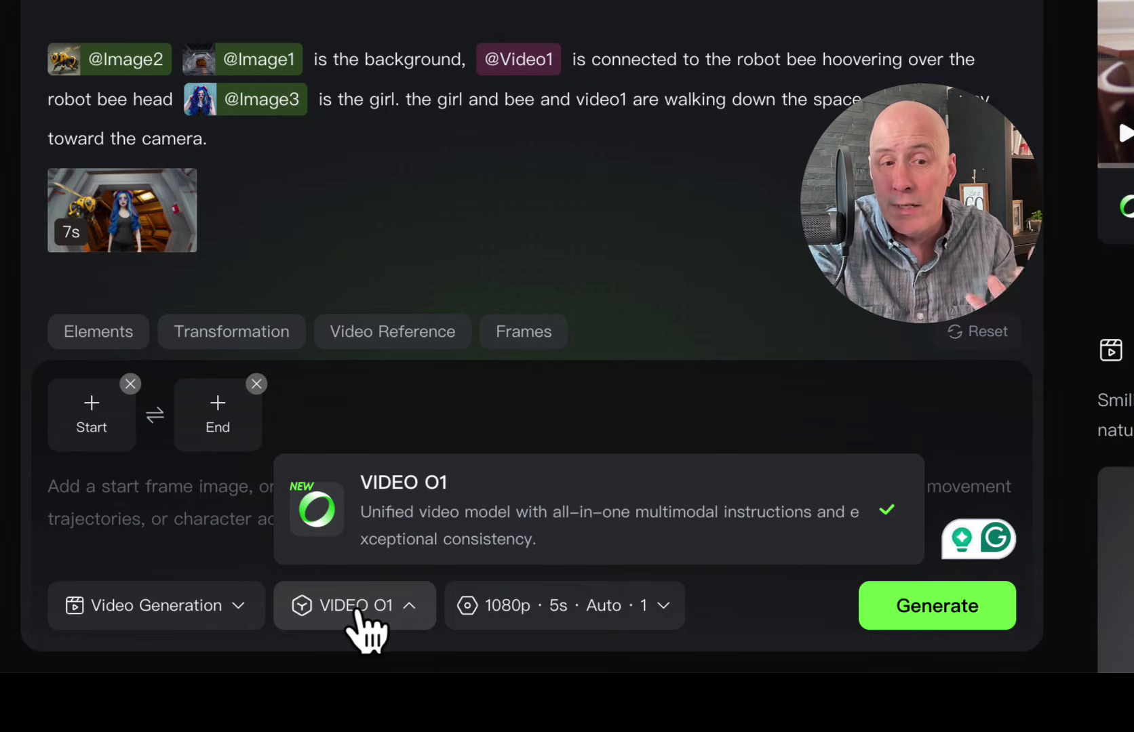
pyautogui.click(519, 611)
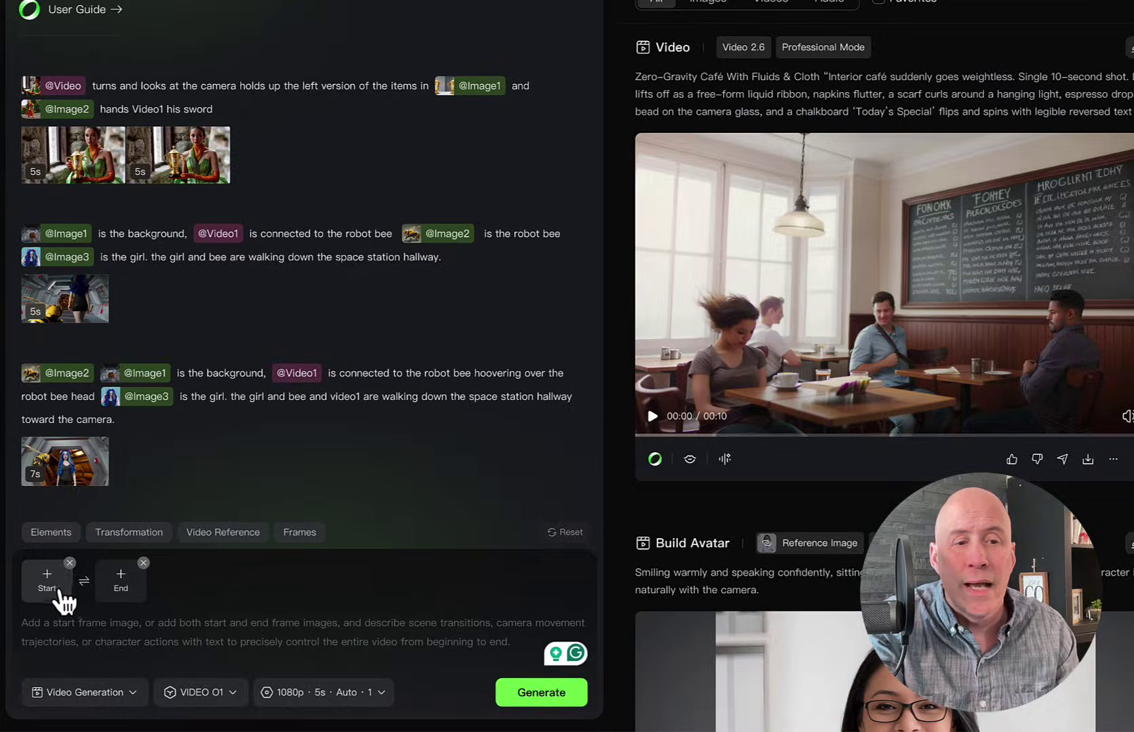
# Upload the two race-car images as the start and end frames, then open the 1080p quality settings.
pyautogui.click(54, 594)
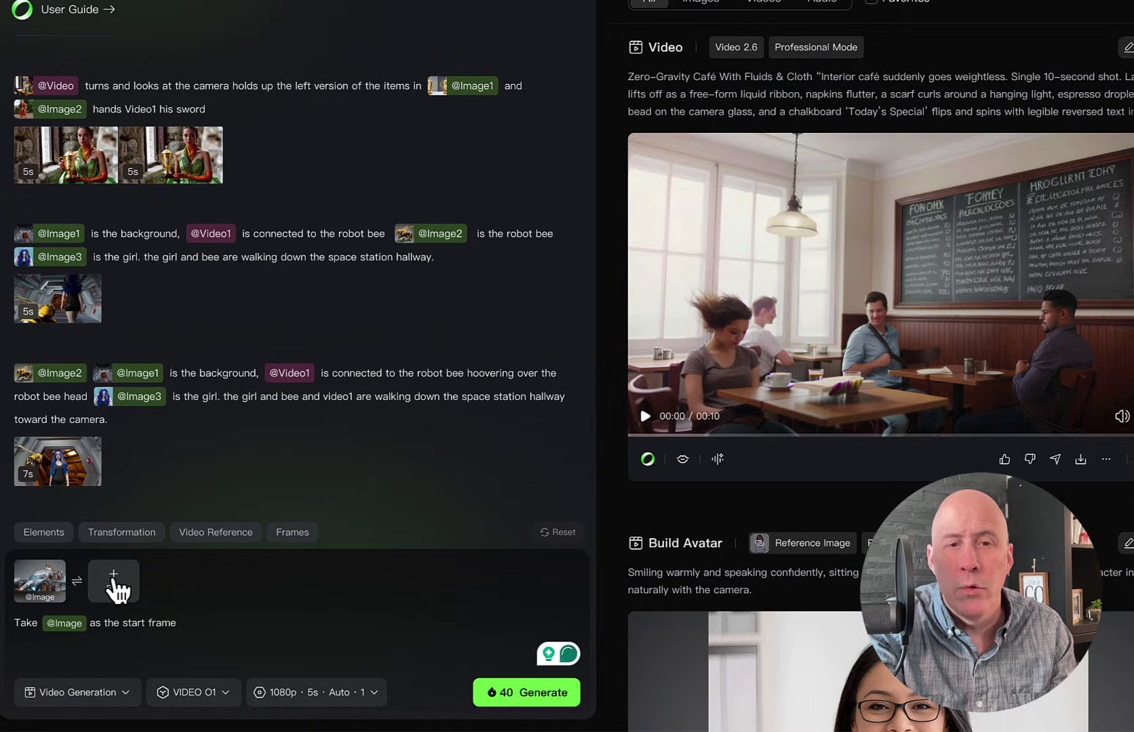
pyautogui.click(114, 587)
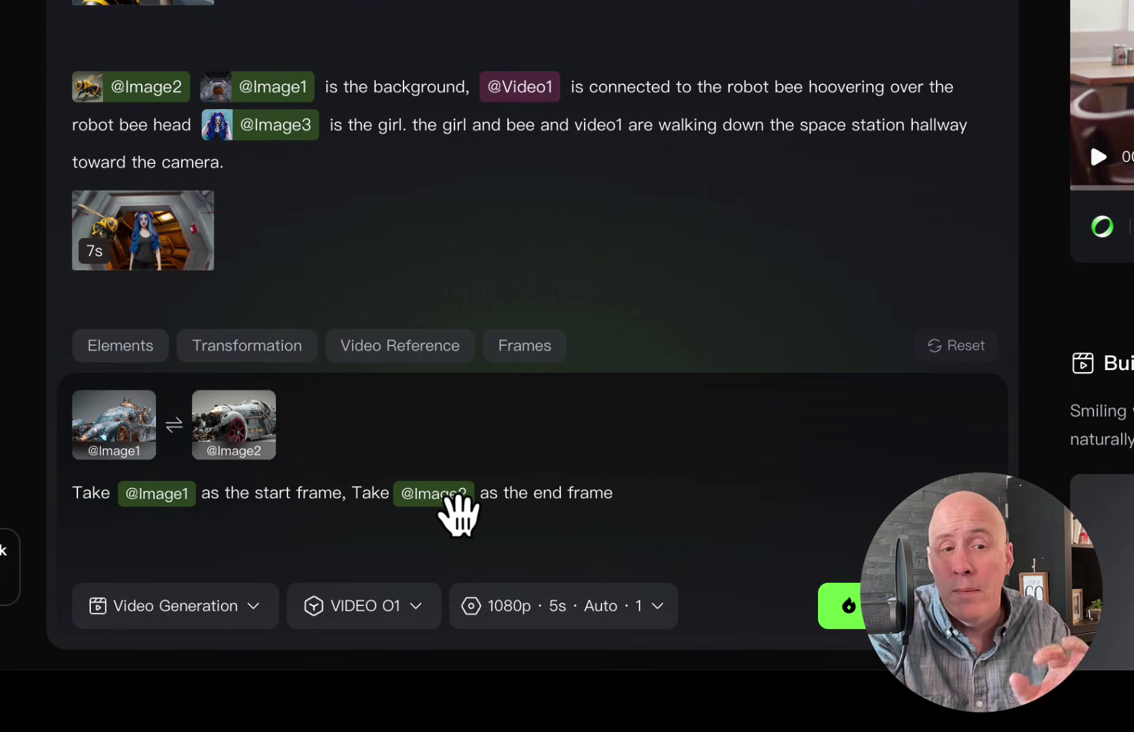
pyautogui.click(603, 606)
# Set 720p and 6s, and change 'the modern highway' to 'a modern highway' in the prompt.
pyautogui.click(440, 219)
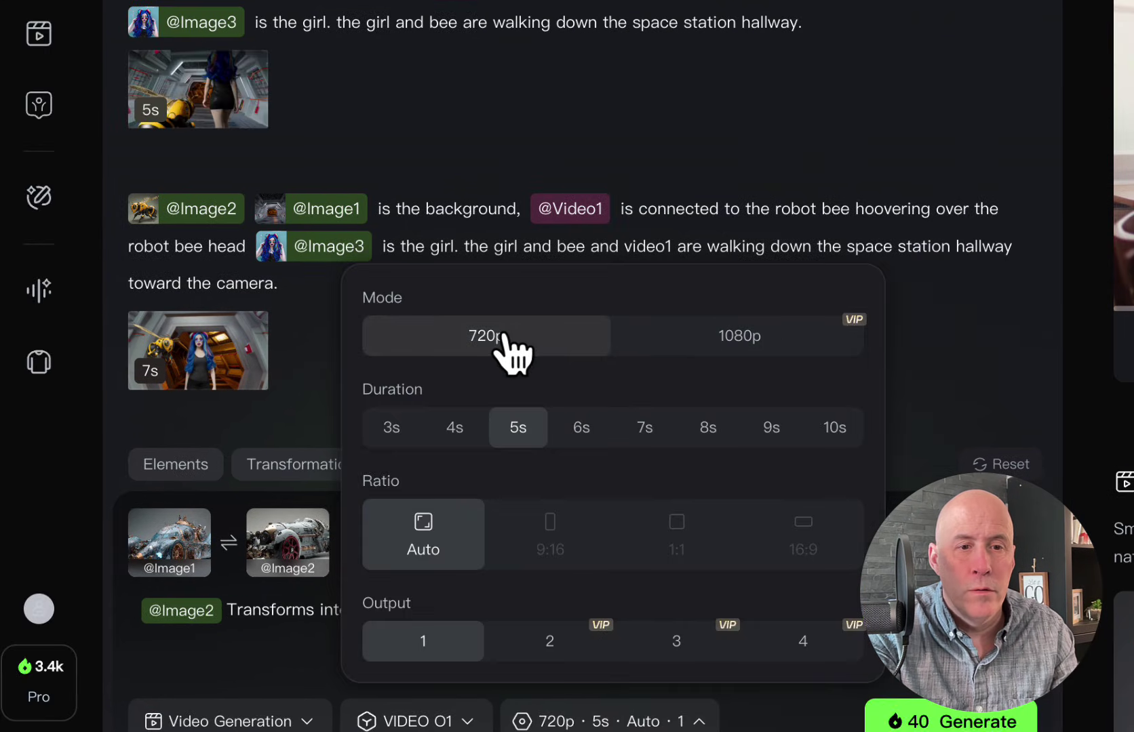
pyautogui.click(590, 434)
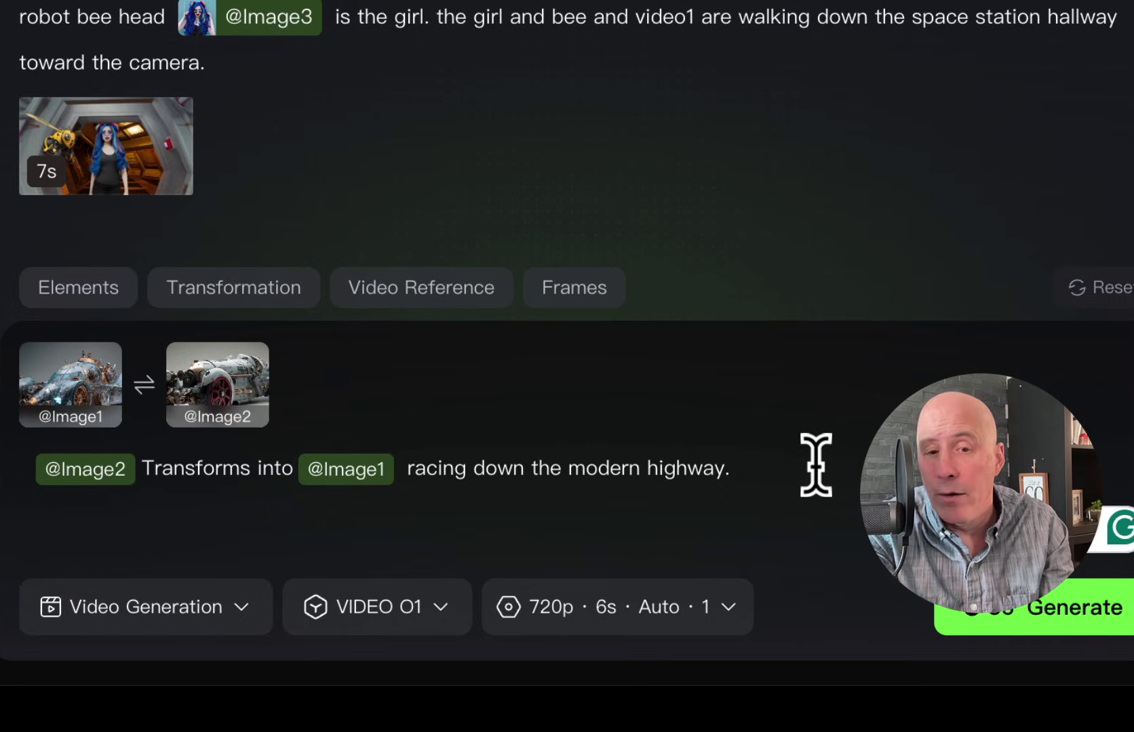
pyautogui.click(561, 466)
pyautogui.press('BackSpace')
pyautogui.press('BackSpace')
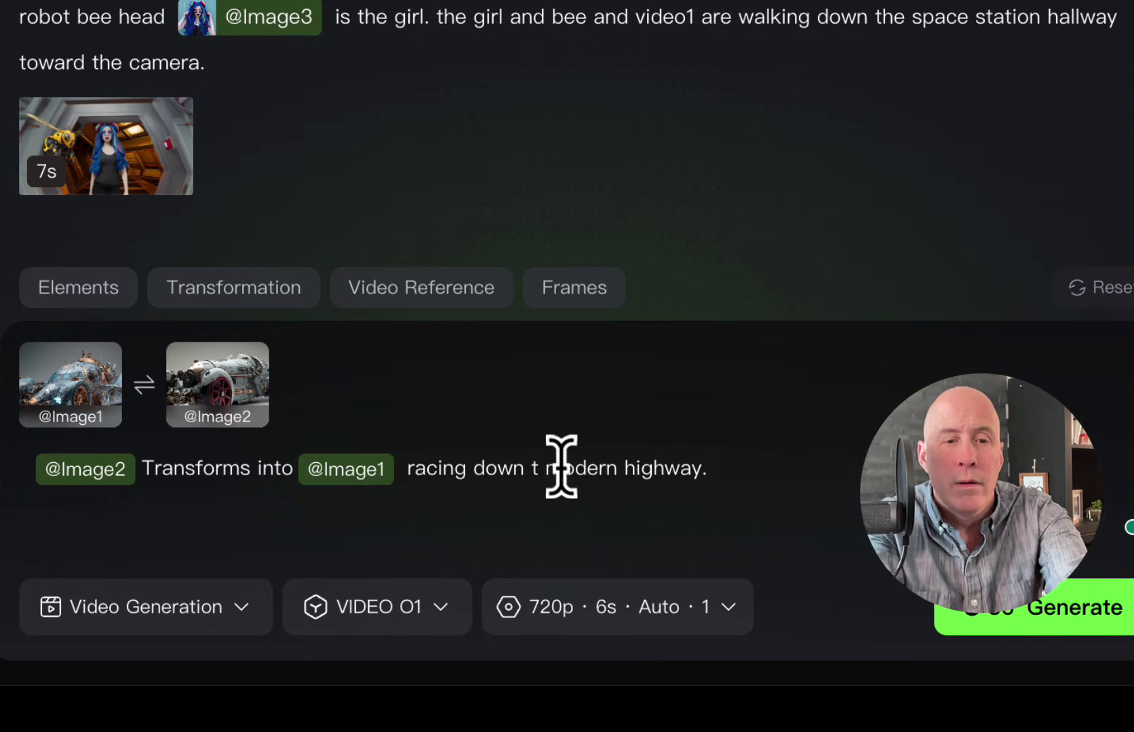
pyautogui.press('BackSpace')
pyautogui.write('a')
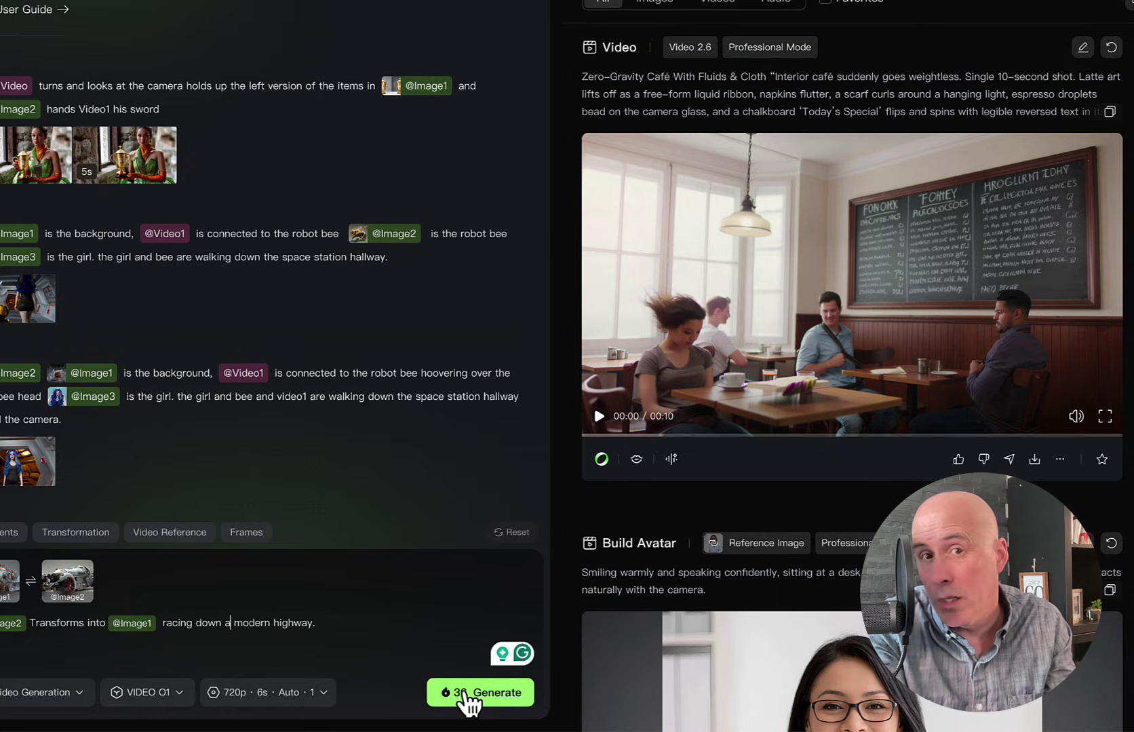
# Generate the 6s car-to-steampunk-racer video and play the result.
pyautogui.click(465, 693)
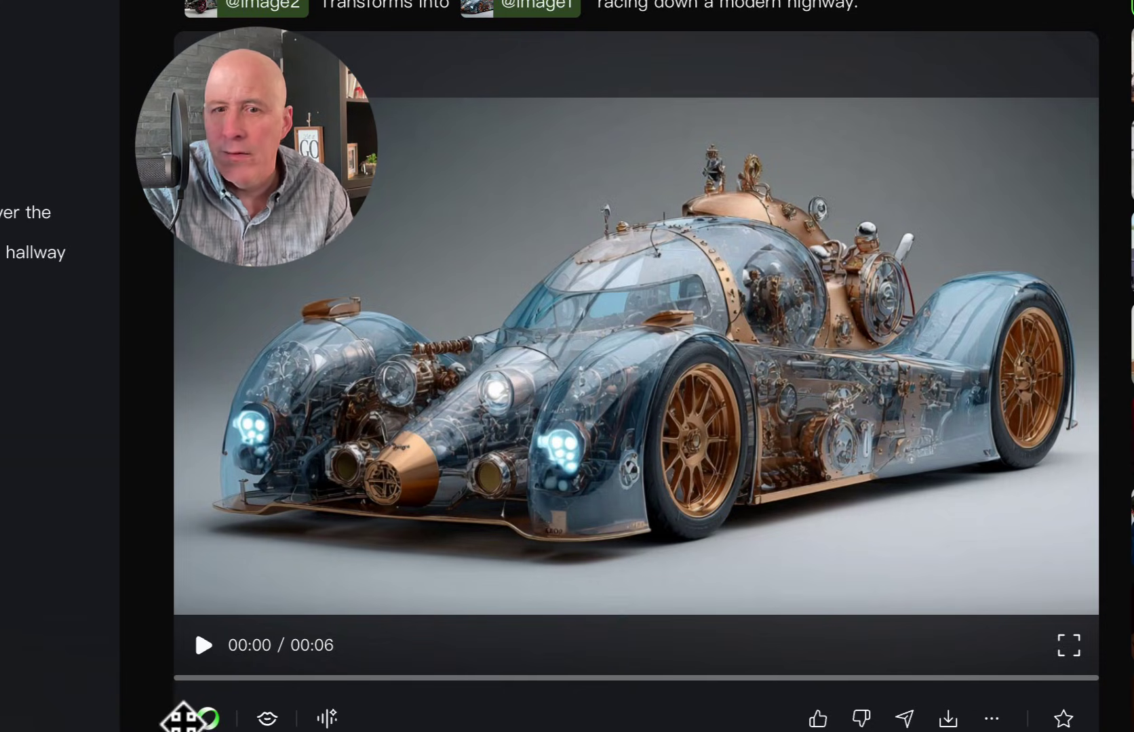
pyautogui.click(203, 645)
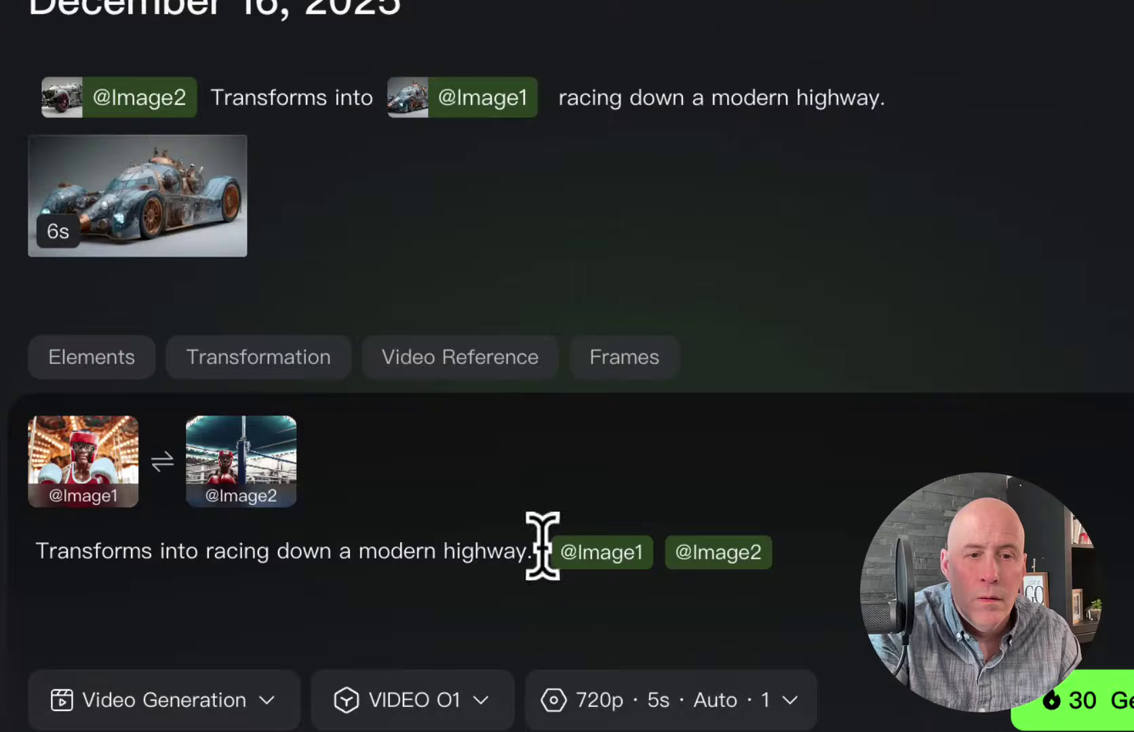
pyautogui.moveTo(539, 545); pyautogui.dragTo(10, 550)
pyautogui.press('BackSpace')
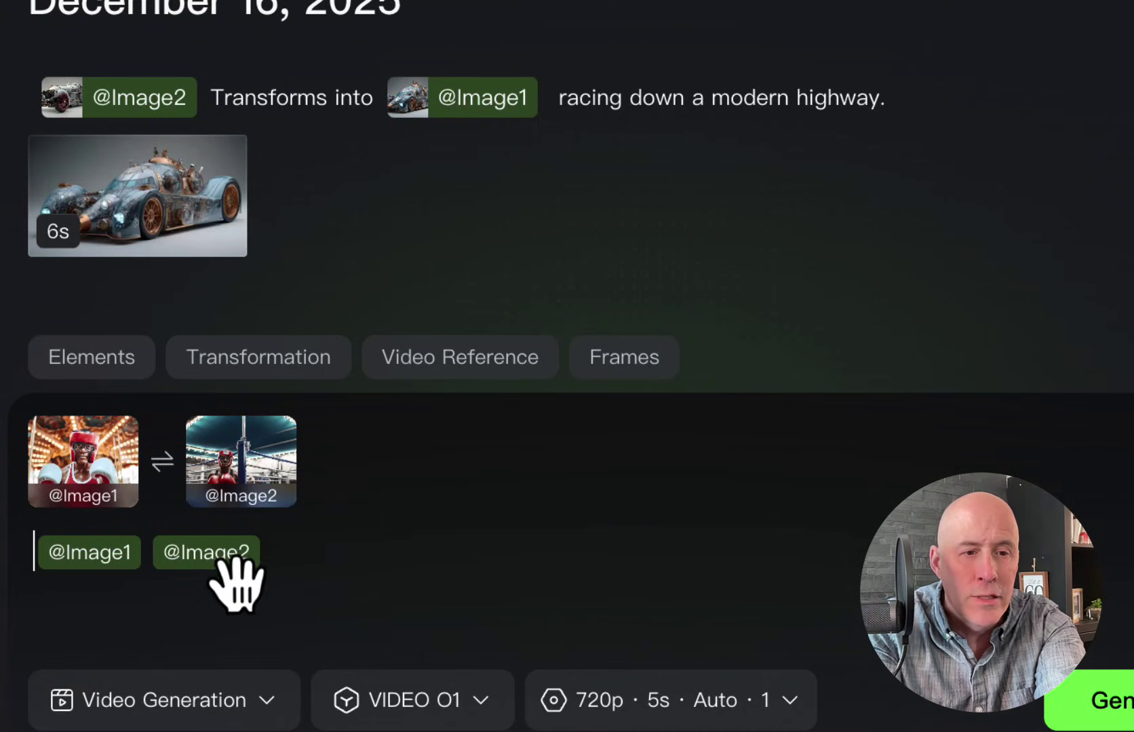
pyautogui.moveTo(230, 555); pyautogui.dragTo(55, 573)
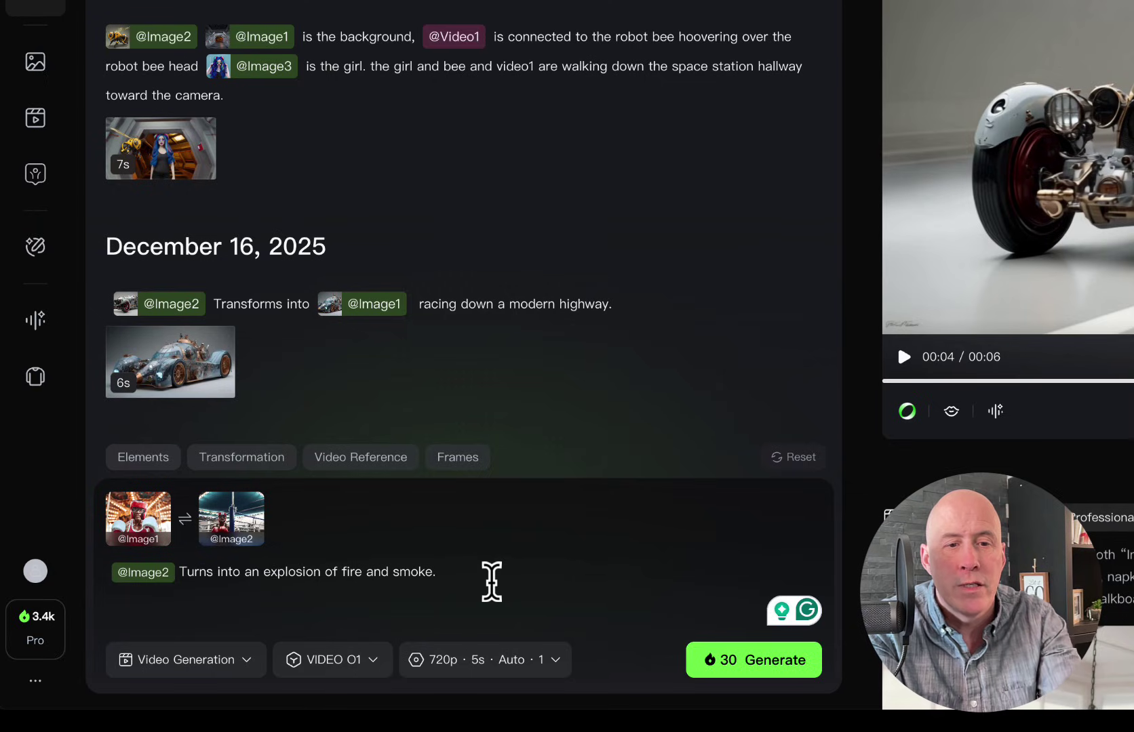
pyautogui.press('BackSpace')
pyautogui.press('BackSpace')
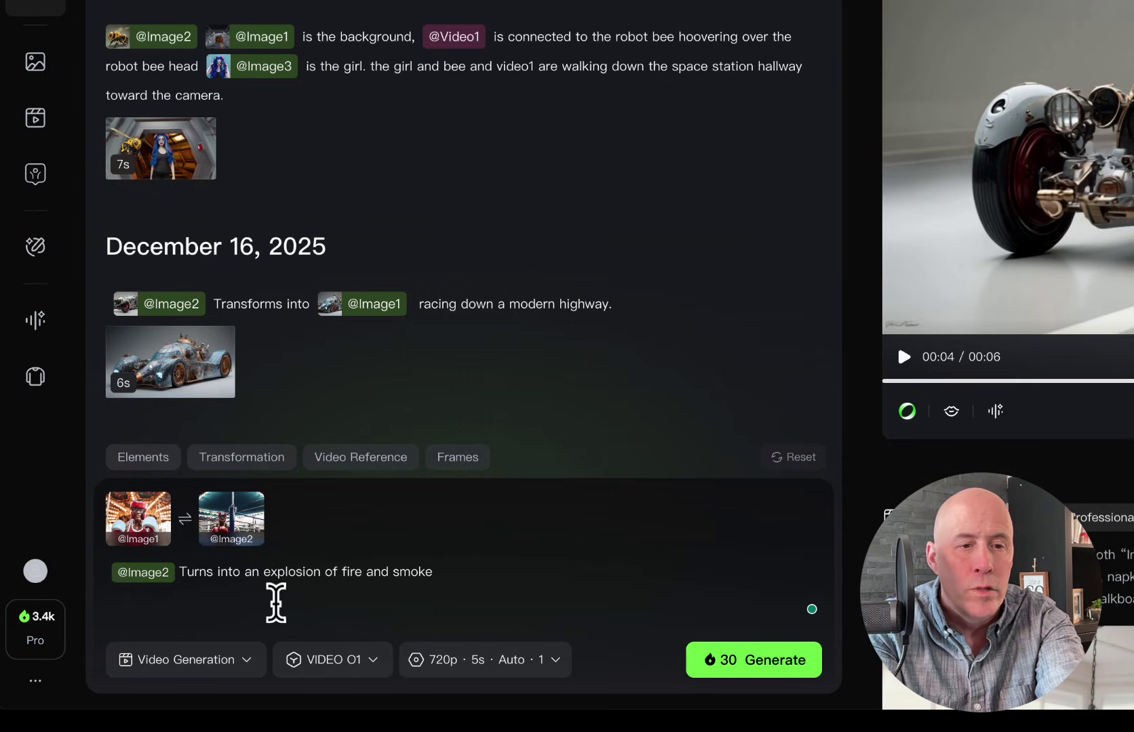
pyautogui.click(238, 572)
pyautogui.write('@Image1')
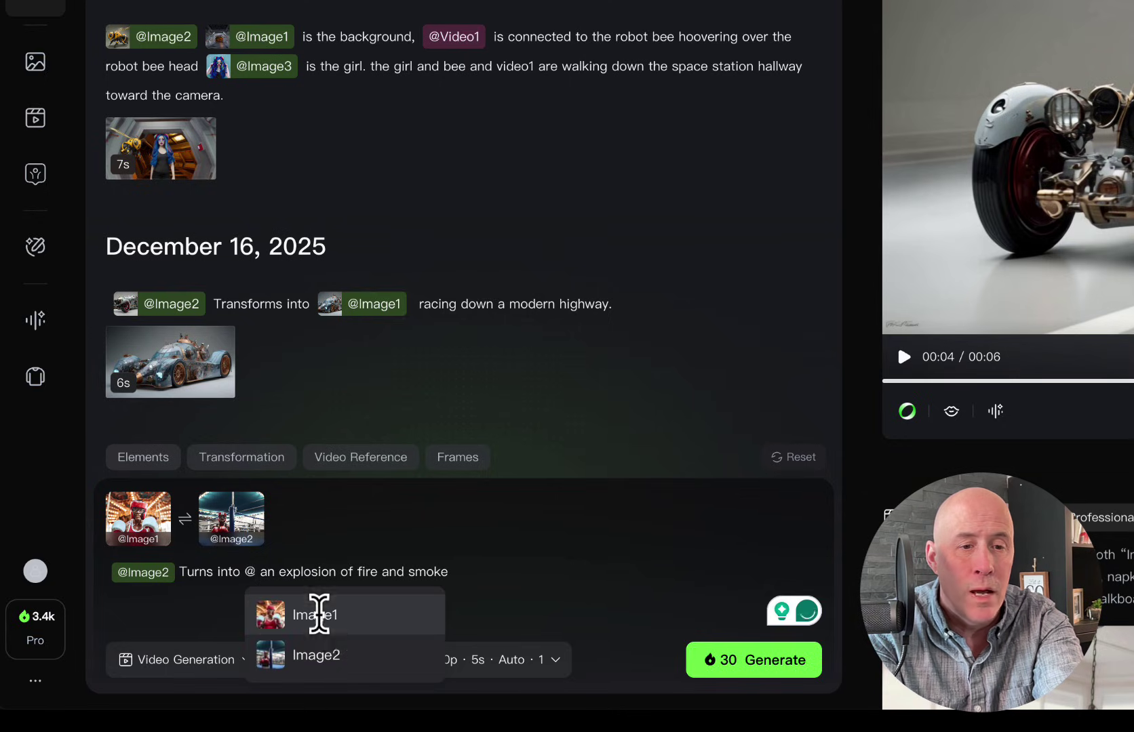
pyautogui.click(320, 617)
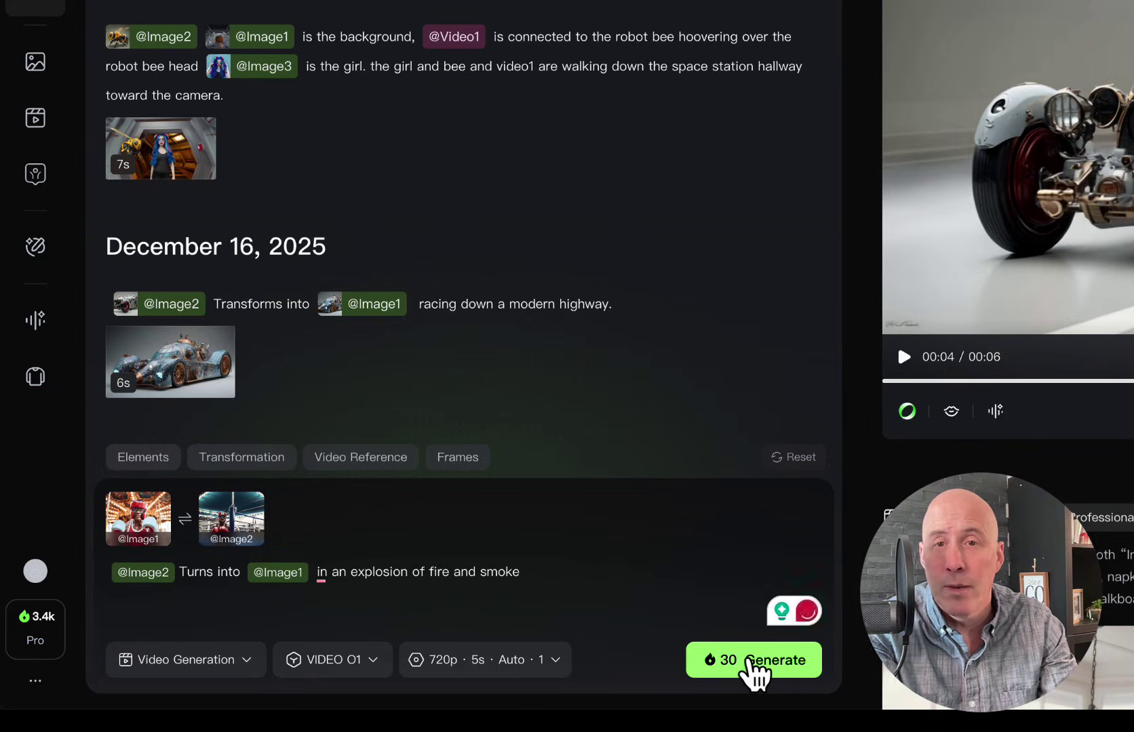
# Generate the 5s boxer fire-and-smoke transformation video for 30 credits and scroll the queued results.
pyautogui.click(753, 664)
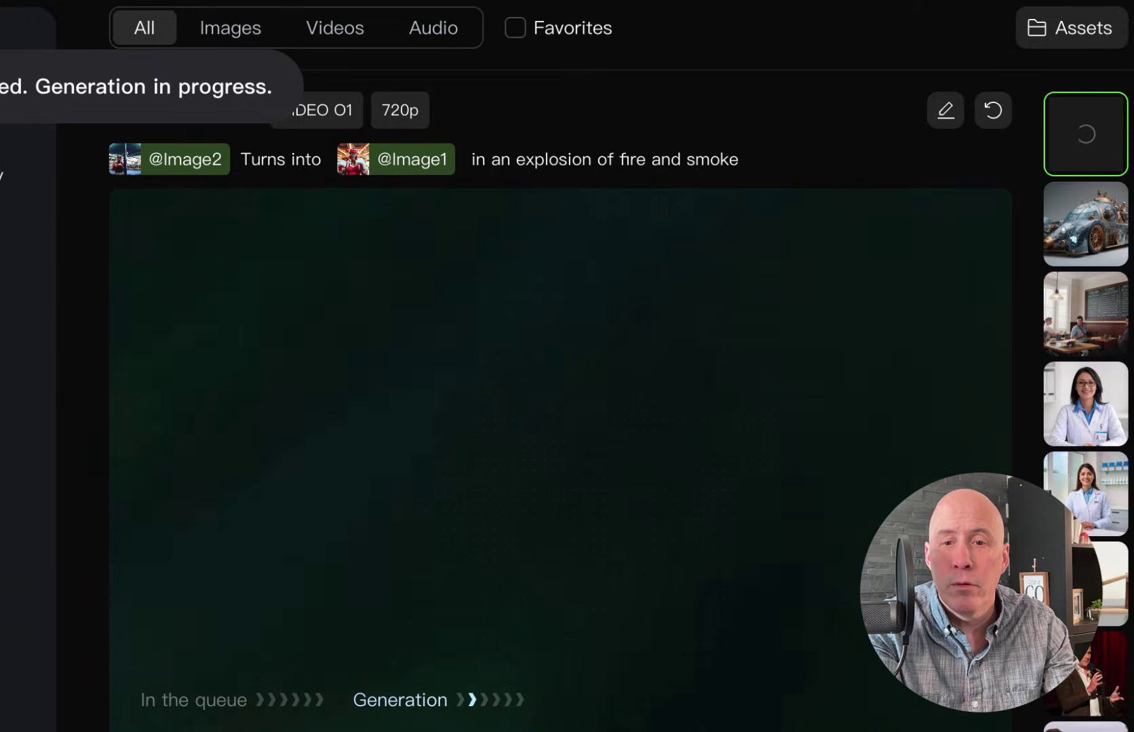
pyautogui.scroll(-3, 561, 407)
pyautogui.scroll(-3, 560, 407)
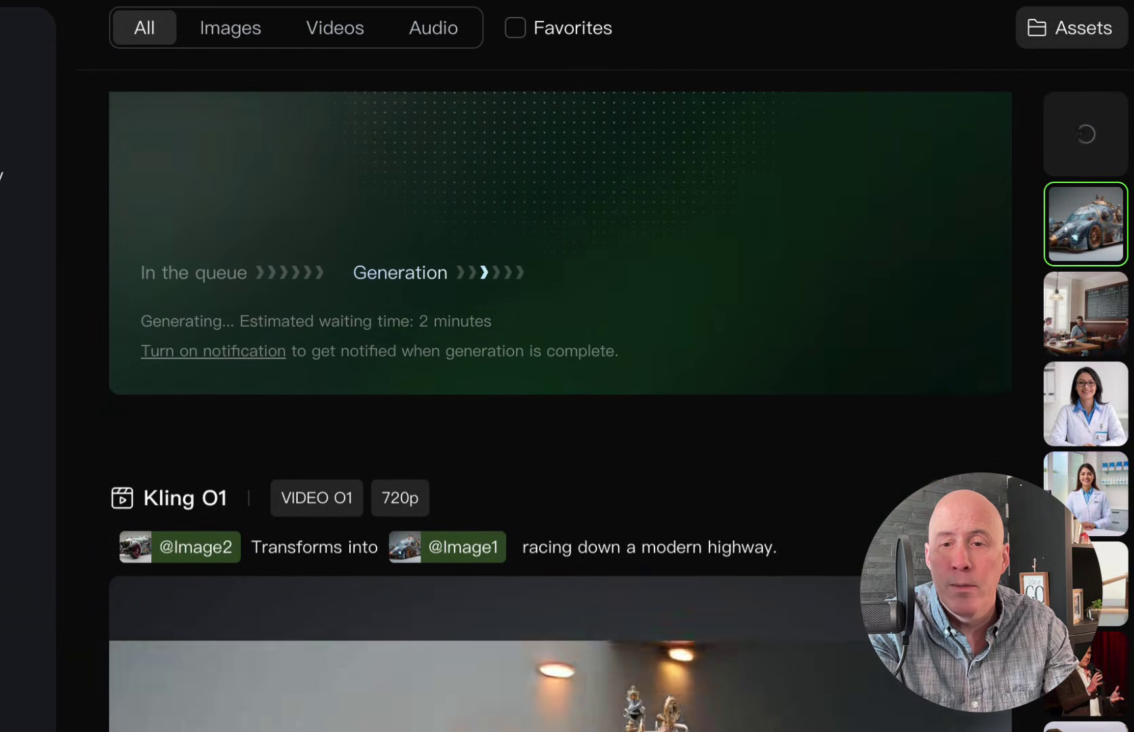
pyautogui.scroll(5, 405, 611)
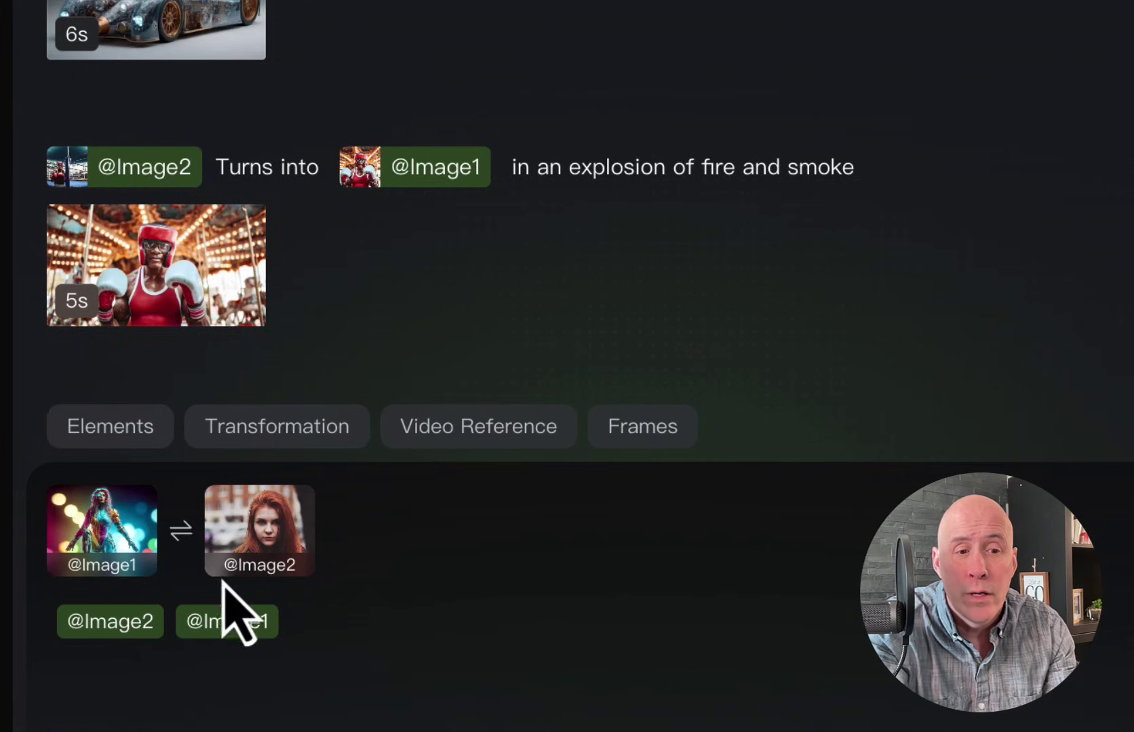
pyautogui.click(182, 536)
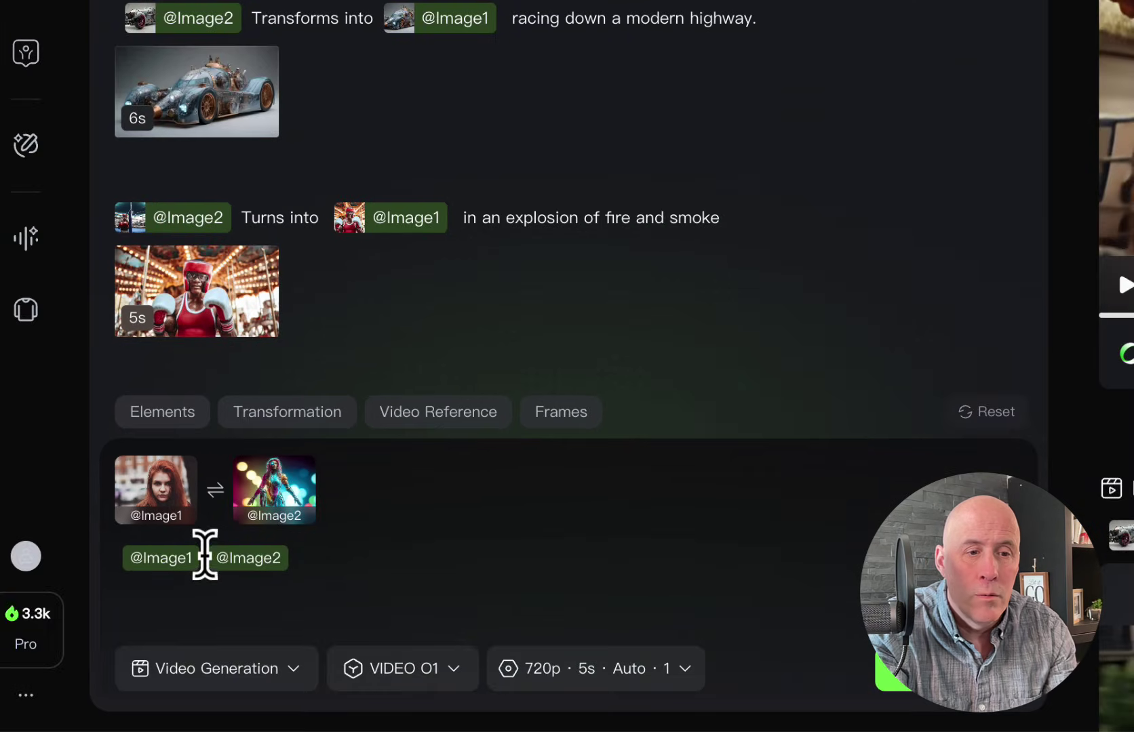
pyautogui.press('BackSpace')
pyautogui.write('turns into')
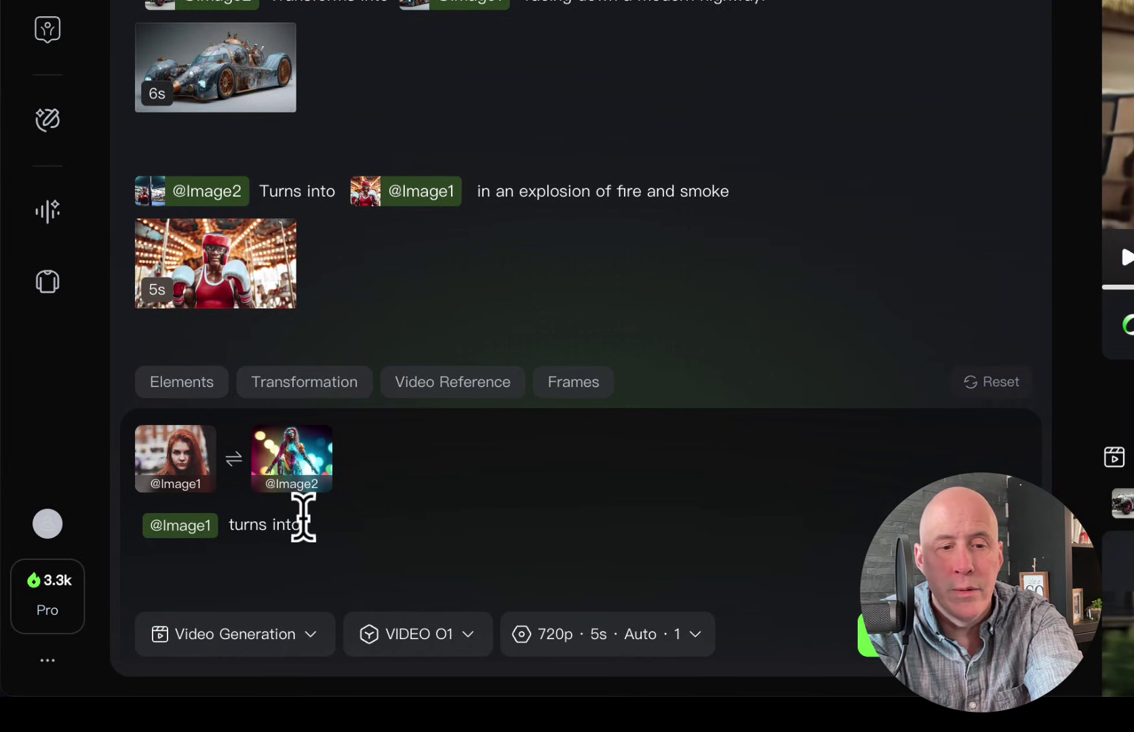
pyautogui.write(' @')
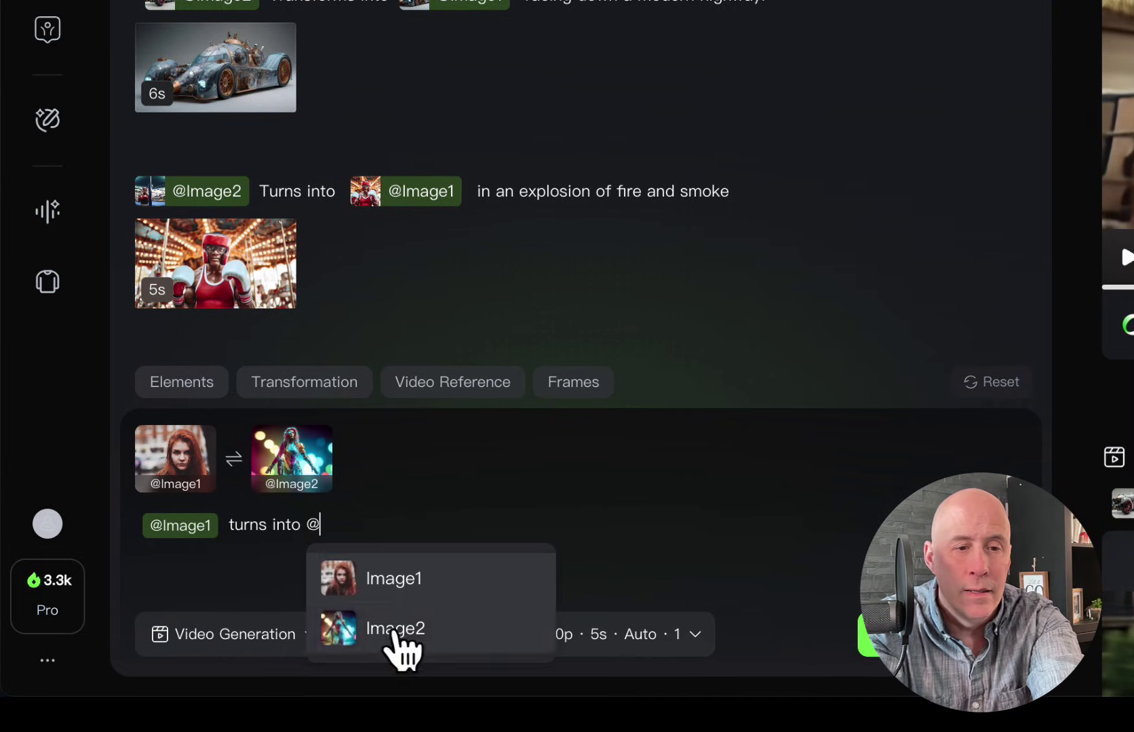
pyautogui.click(394, 638)
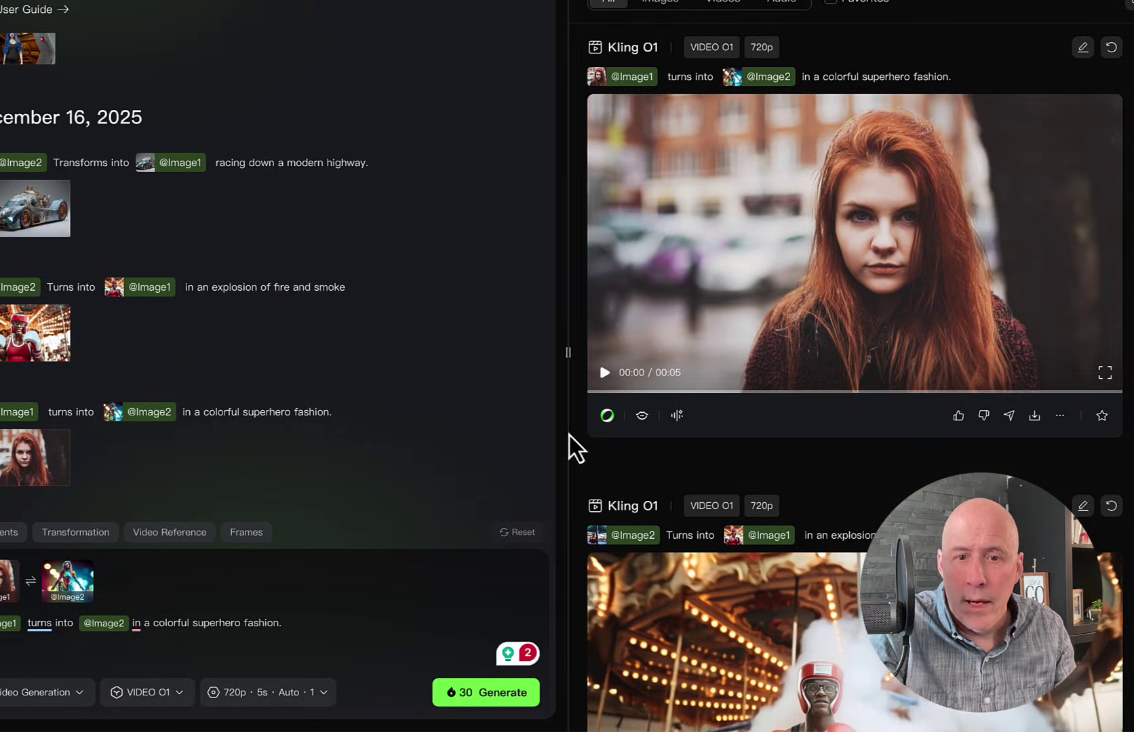
# Widen the results panel, then play and pause the redhead-to-cyborg superhero clip.
pyautogui.moveTo(569, 349); pyautogui.dragTo(485, 352)
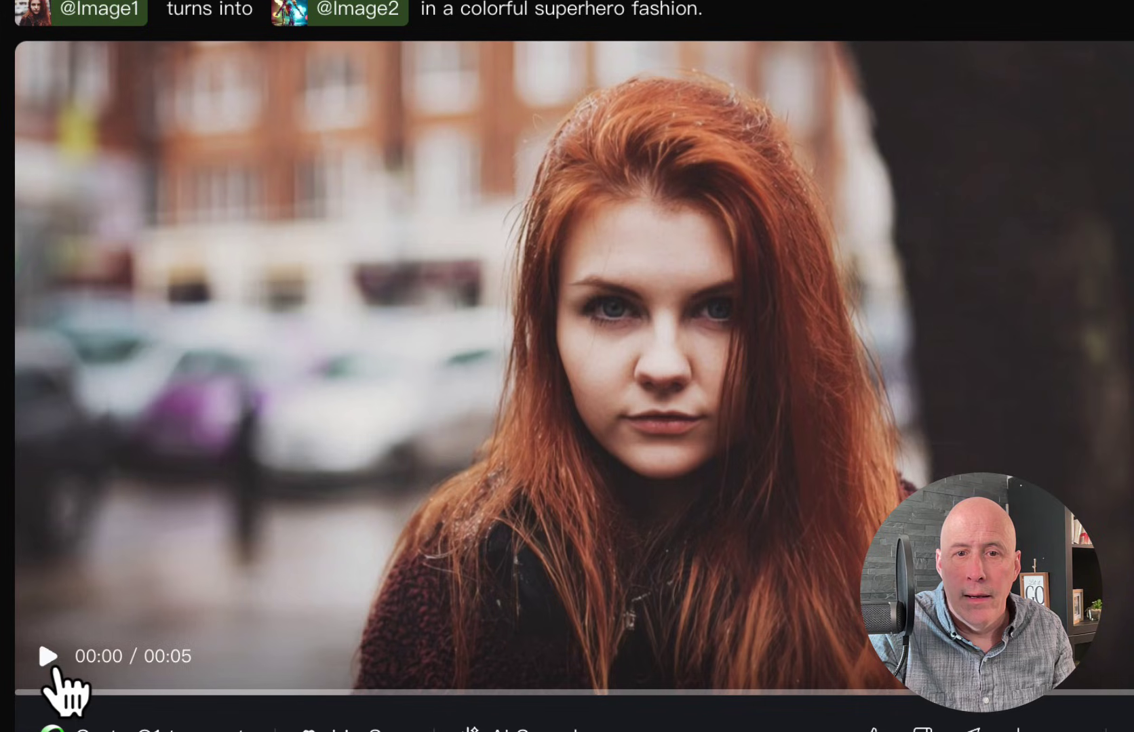
pyautogui.click(521, 419)
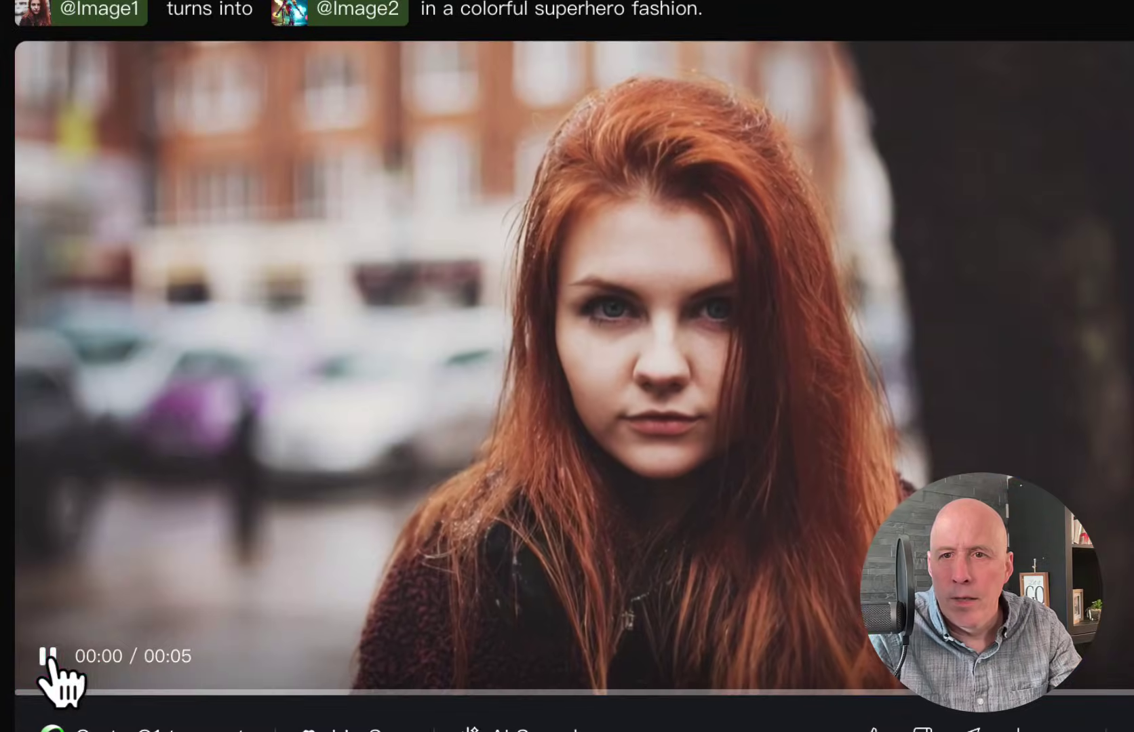
pyautogui.click(49, 656)
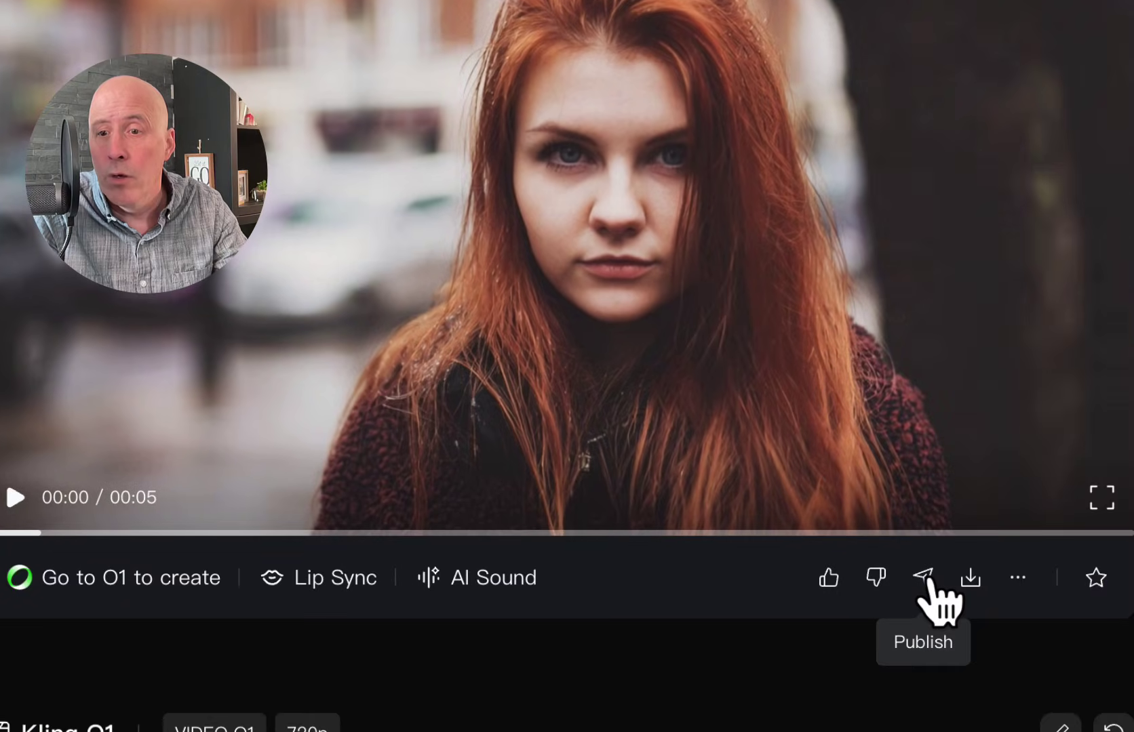
pyautogui.moveTo(1017, 730)
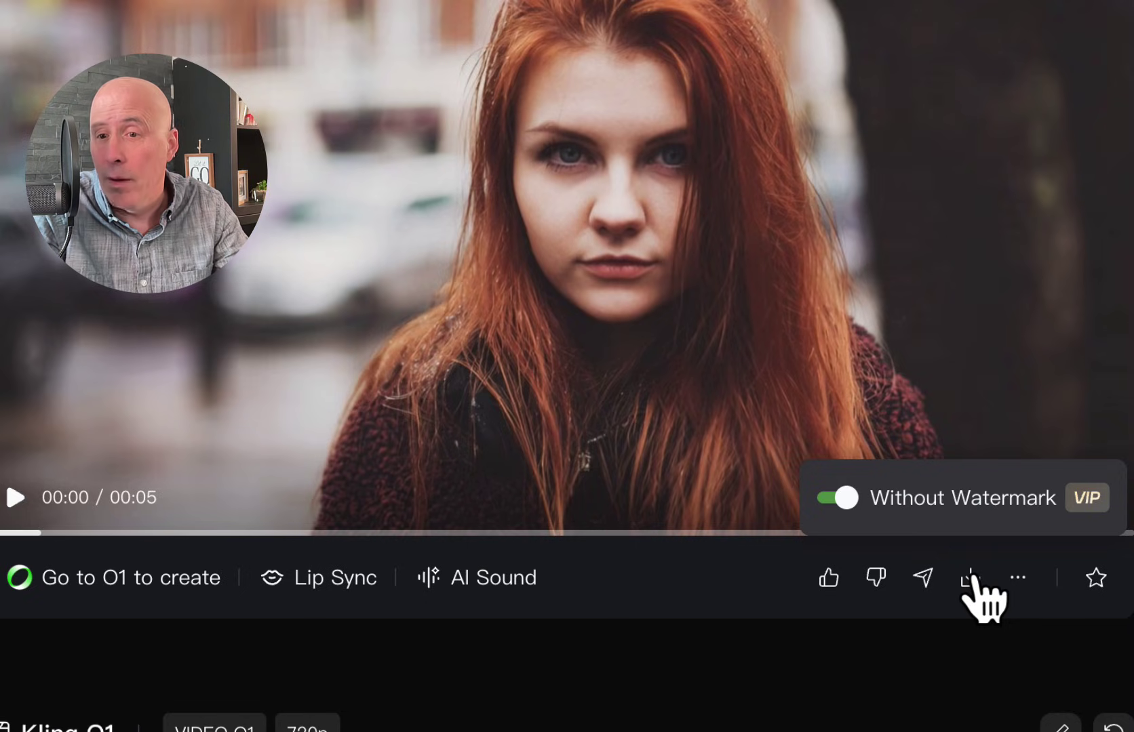
pyautogui.moveTo(1018, 577)
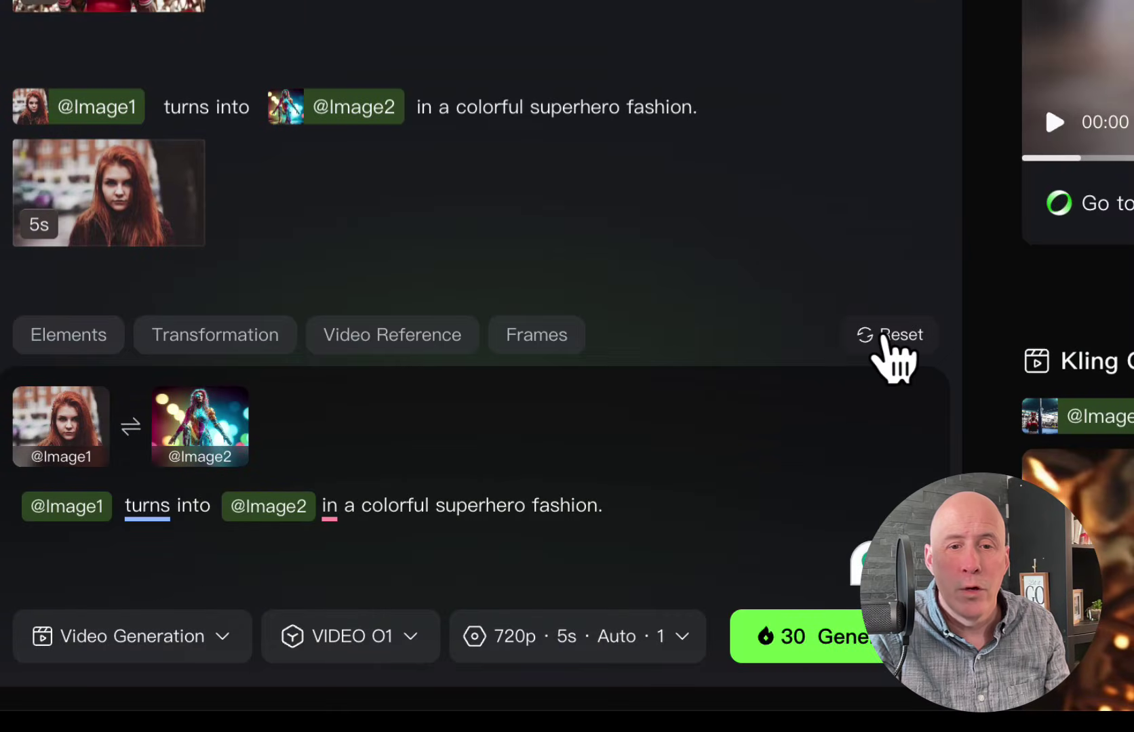
# Reset the editor, switch to start and end frame mode, and start the prompt with 'cowboy in'.
pyautogui.click(885, 337)
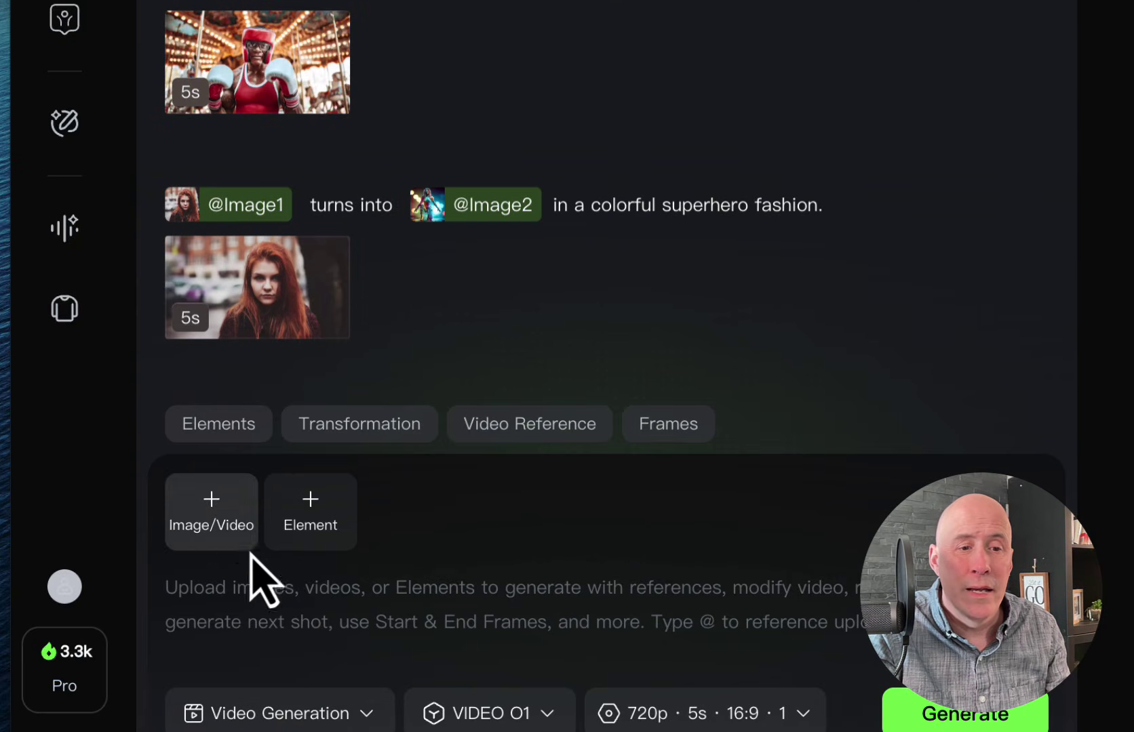
pyautogui.click(668, 428)
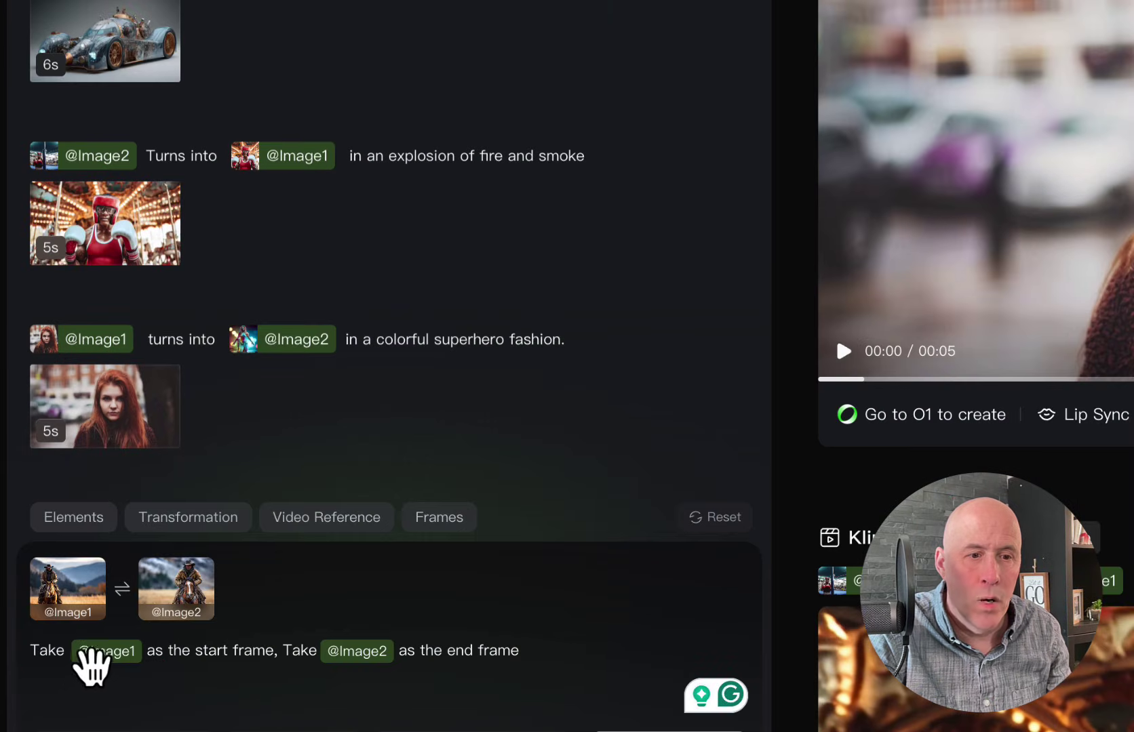
pyautogui.write('cow')
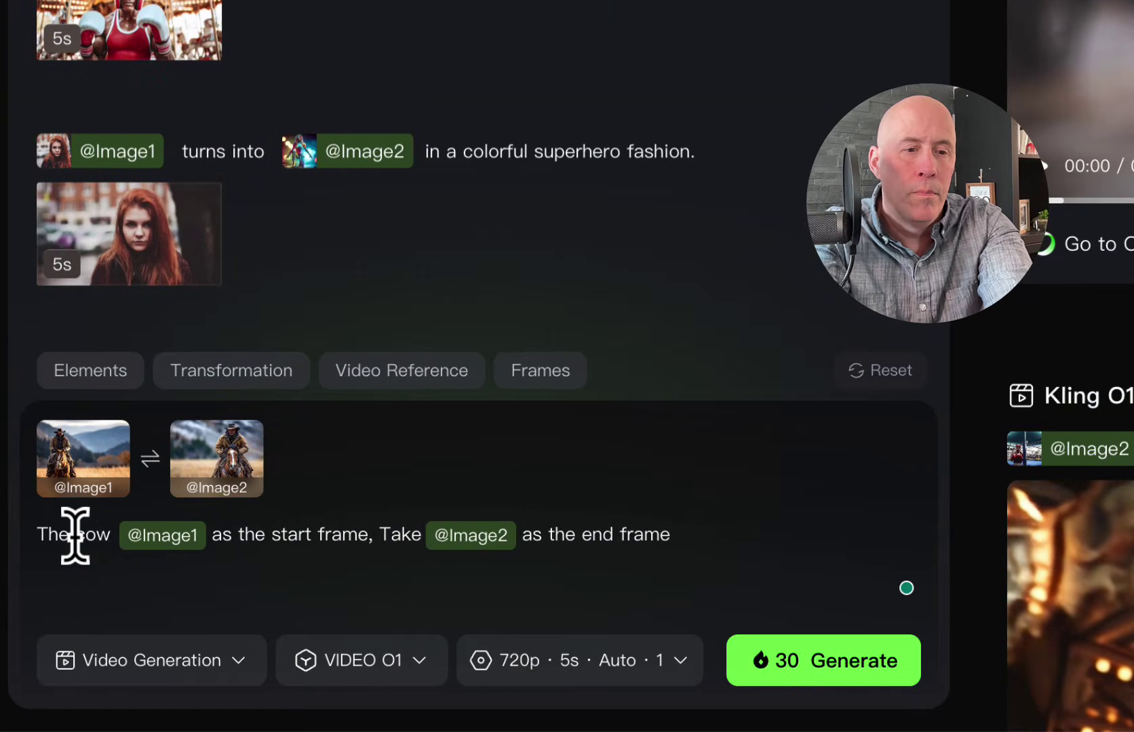
pyautogui.write('boy in')
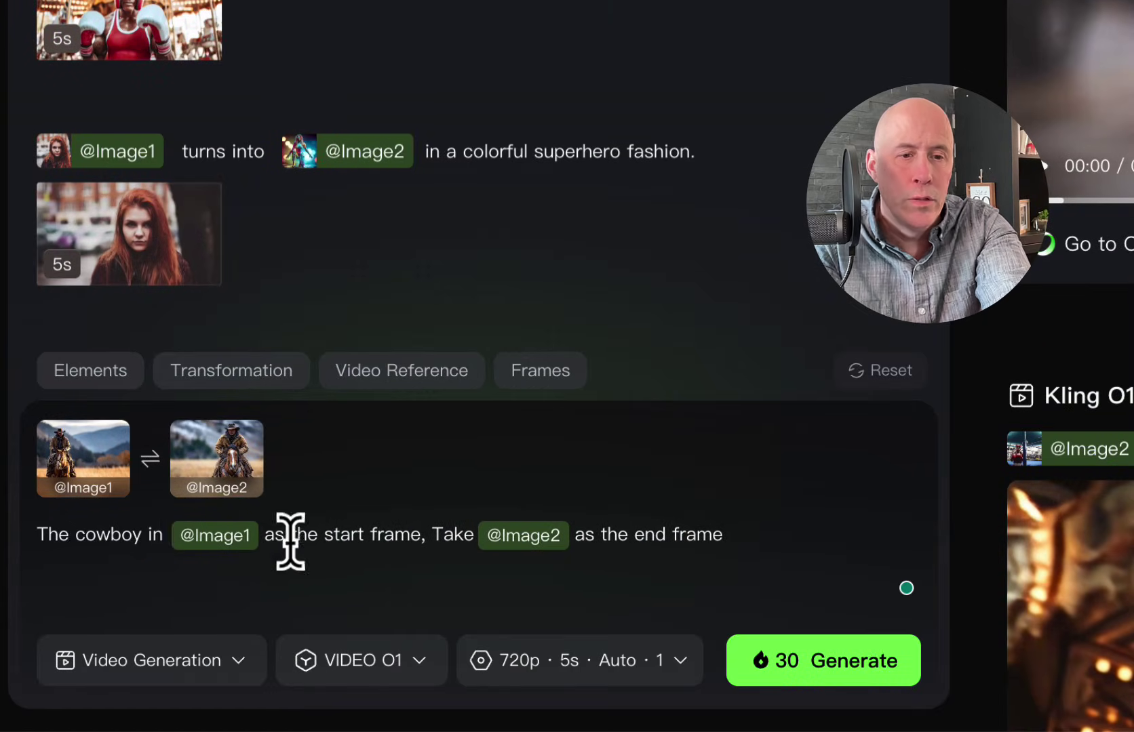